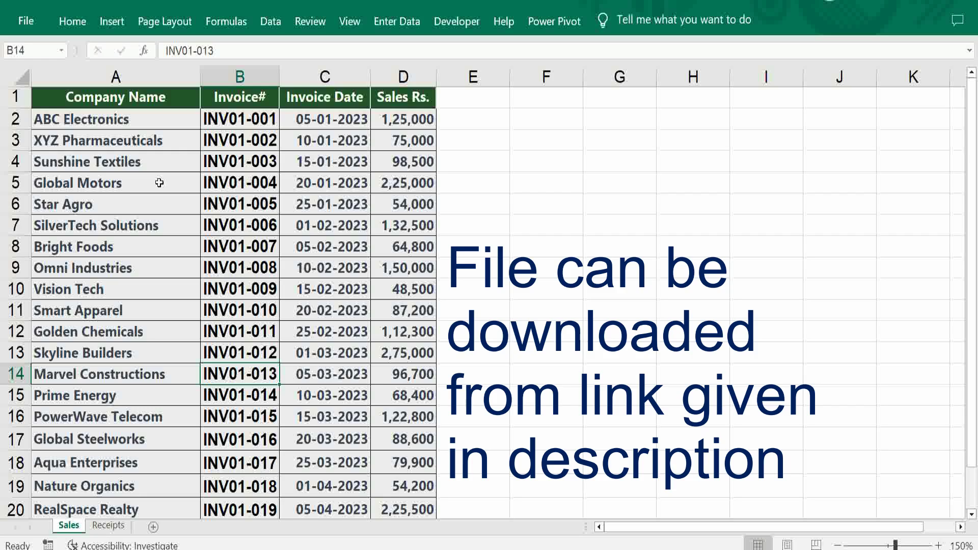
Look over the Sales and Receipts sheets, then add a new blank Sheet1
{"action": "left_click", "coordinate": [104, 205]}
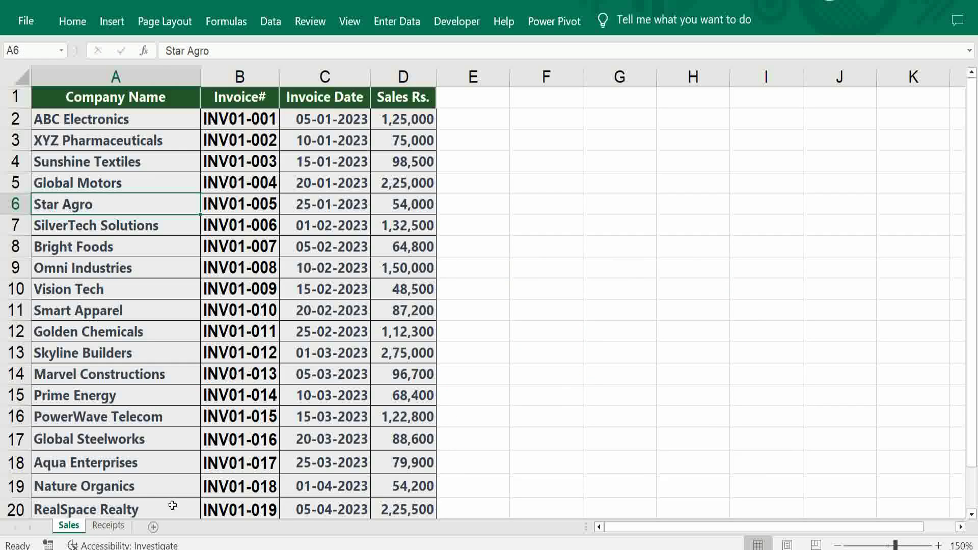
{"action": "left_click", "coordinate": [108, 525]}
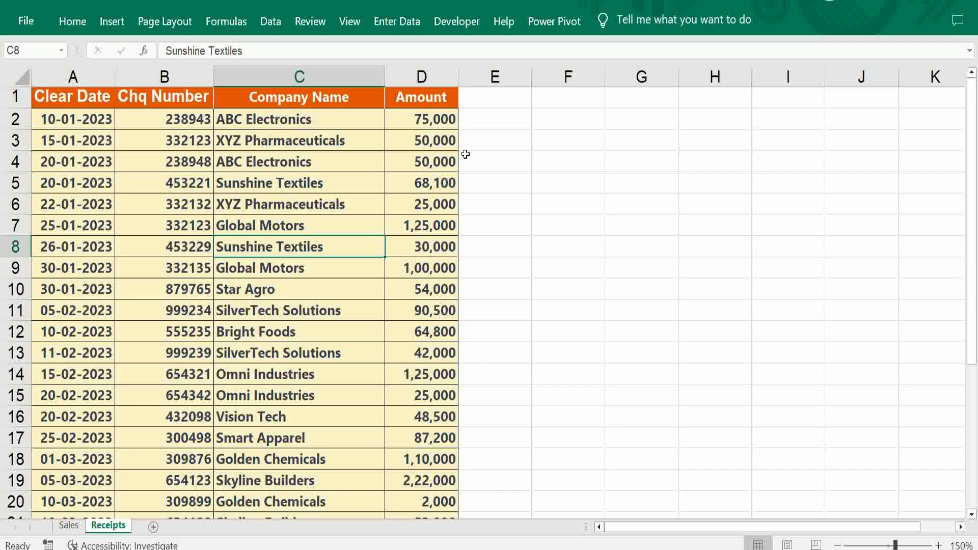
{"action": "key", "text": "ctrl+Page_Up"}
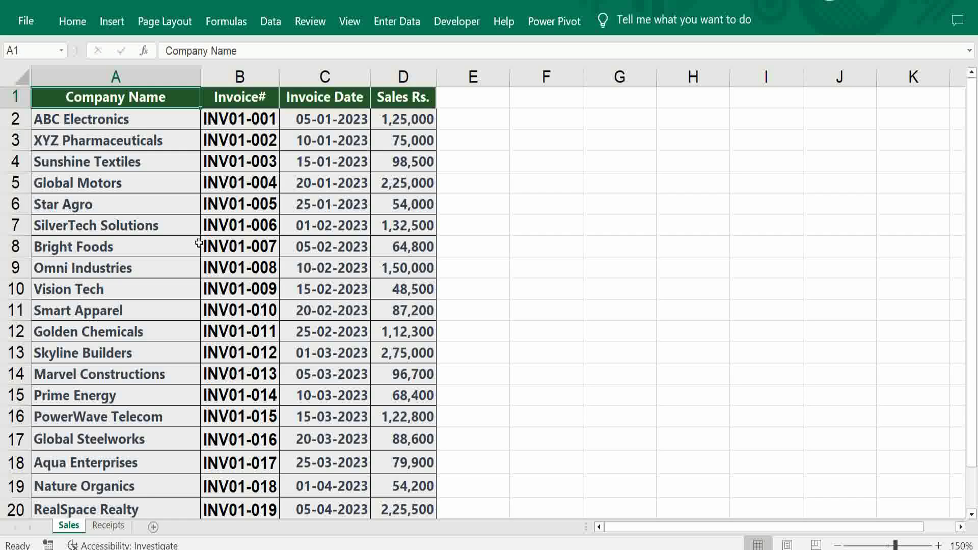
{"action": "left_click", "coordinate": [151, 526]}
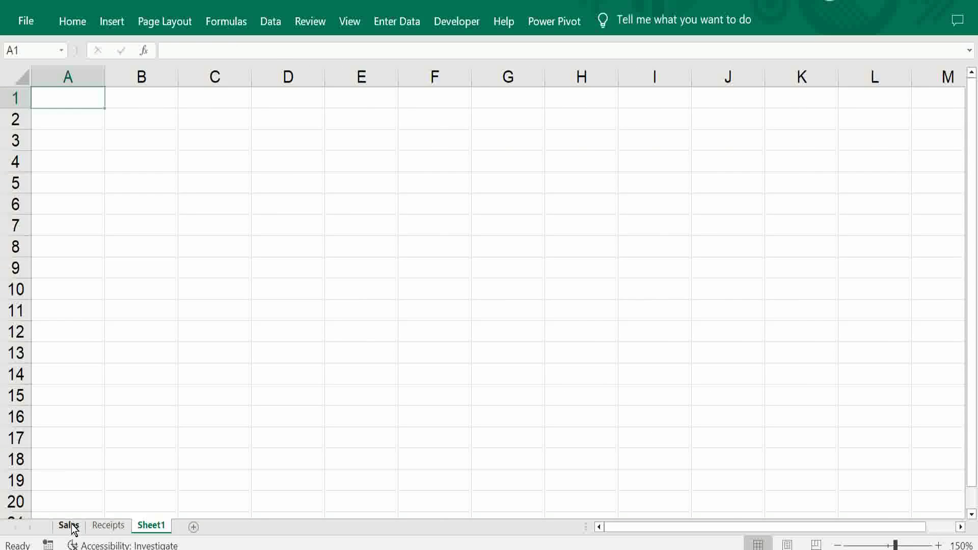
Copy the Sales table A1:D21 and paste it into Sheet1
{"action": "left_click", "coordinate": [68, 525]}
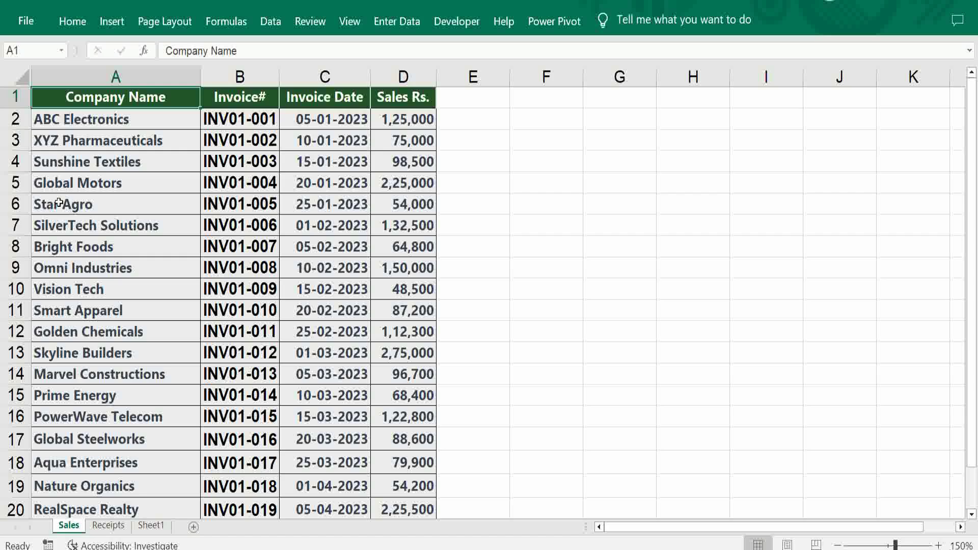
{"action": "key", "text": "shift+Right"}
{"action": "key", "text": "shift+Right"}
{"action": "key", "text": "shift+Right"}
{"action": "key", "text": "shift+Right"}
{"action": "key", "text": "shift+Down"}
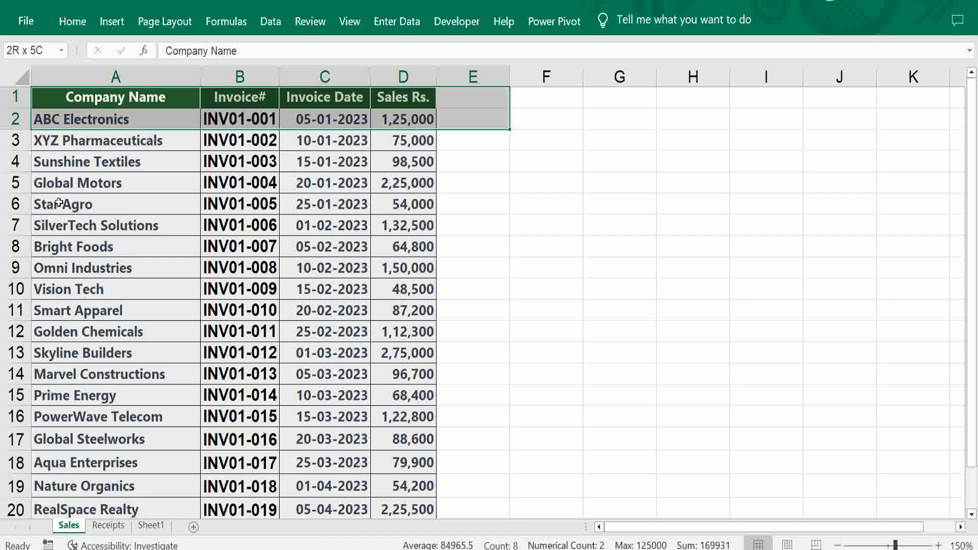
{"action": "key", "text": "shift+Left"}
{"action": "key", "text": "shift+Down"}
{"action": "key", "text": "shift+Down"}
{"action": "key", "text": "shift+Down"}
{"action": "key", "text": "shift+Down"}
{"action": "key", "text": "shift+Down"}
{"action": "key", "text": "shift+Down"}
{"action": "key", "text": "shift+Down"}
{"action": "key", "text": "shift+Down"}
{"action": "key", "text": "shift+Down"}
{"action": "key", "text": "shift+Down"}
{"action": "key", "text": "shift+Down"}
{"action": "key", "text": "shift+Down"}
{"action": "key", "text": "shift+Down"}
{"action": "key", "text": "shift+Down"}
{"action": "key", "text": "shift+Down"}
{"action": "key", "text": "shift+Down"}
{"action": "key", "text": "shift+Down"}
{"action": "key", "text": "shift+Down"}
{"action": "key", "text": "shift+Down"}
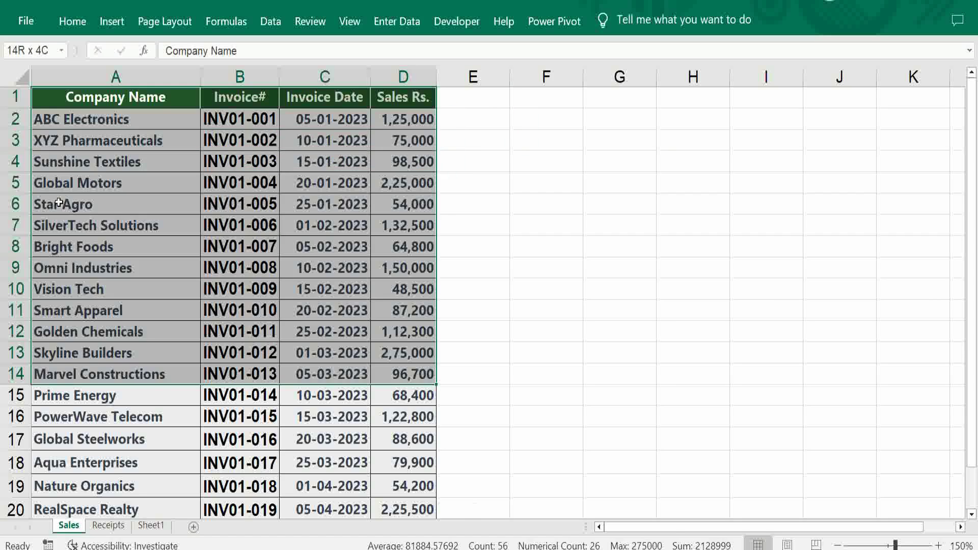
{"action": "key", "text": "ctrl+c"}
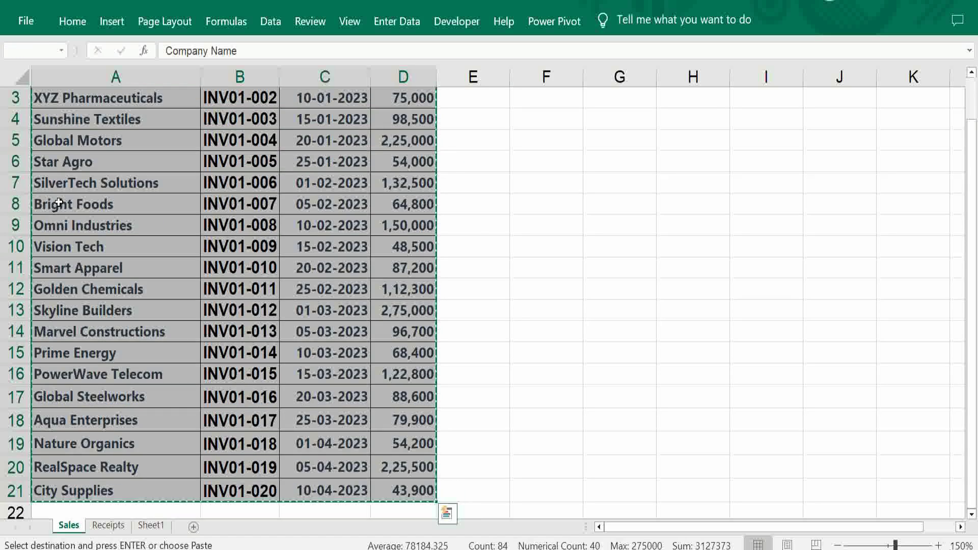
{"action": "left_click", "coordinate": [155, 529]}
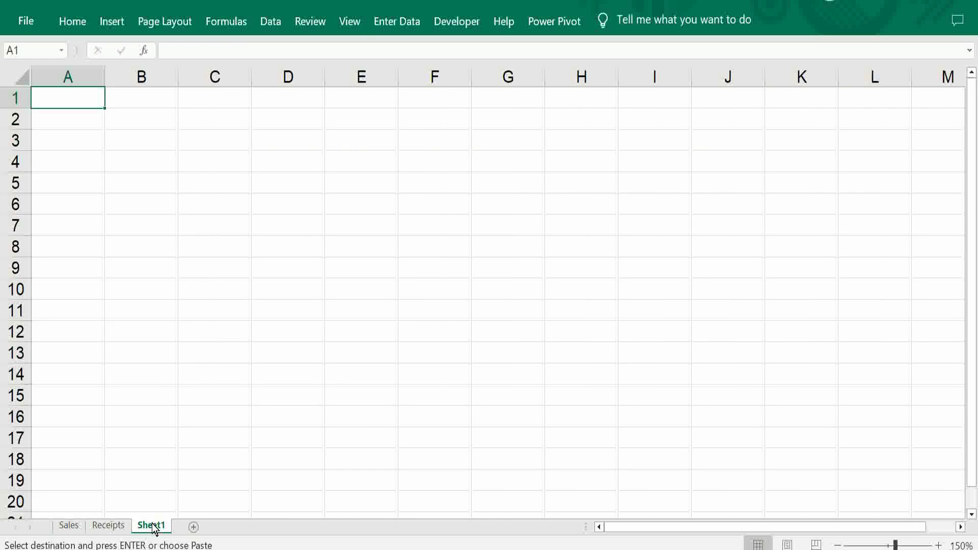
{"action": "key", "text": "ctrl+v"}
Set every row on Sheet1 to a height of 17
{"action": "key", "text": "ctrl+a"}
{"action": "key", "text": "ctrl+a"}
{"action": "key", "text": "alt+h"}
{"action": "key", "text": "o"}
{"action": "key", "text": "h"}
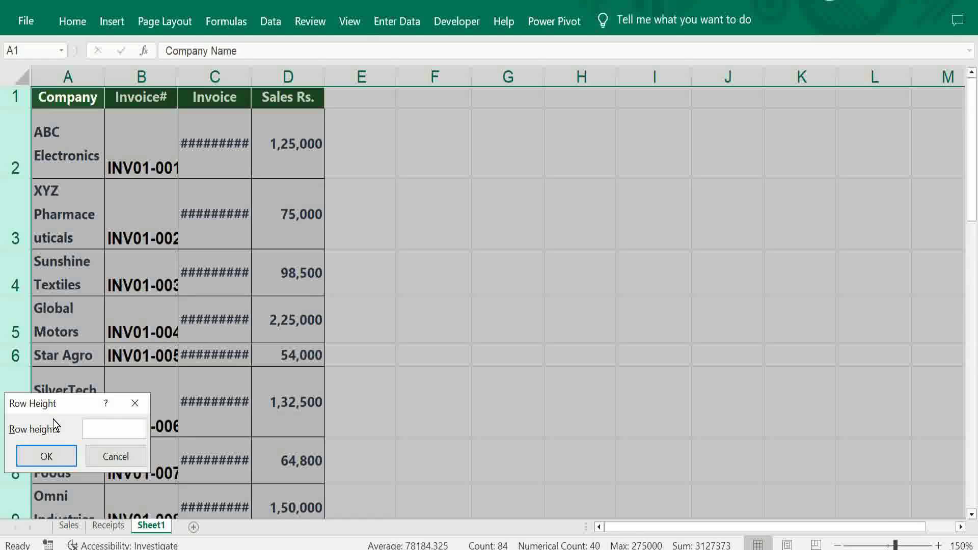
{"action": "type", "text": "15"}
{"action": "key", "text": "BackSpace"}
{"action": "type", "text": "7"}
{"action": "key", "text": "Return"}
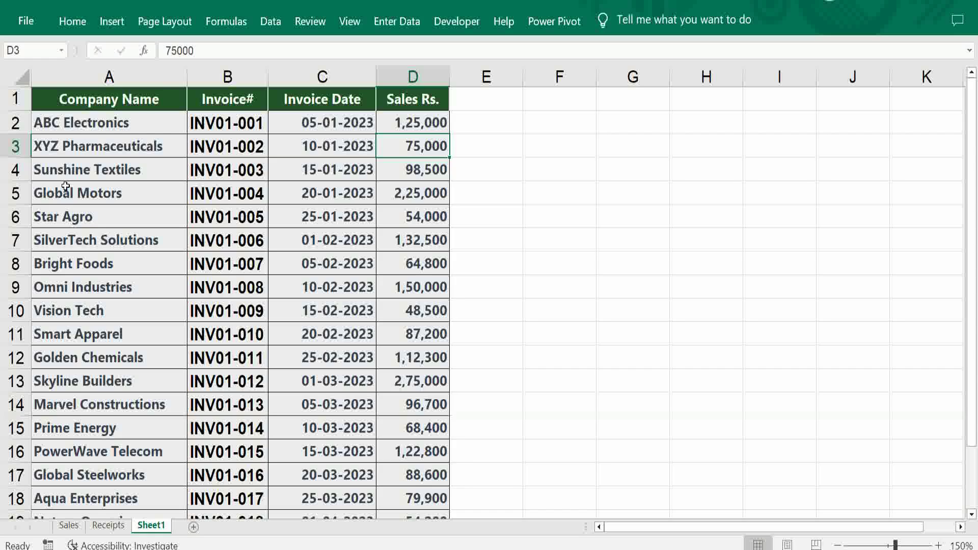
Copy the Receipts Company Name column into Sheet1 at A22, below the sales rows
{"action": "left_click", "coordinate": [108, 525]}
{"action": "left_click_drag", "start_coordinate": [289, 97], "coordinate": [386, 515]}
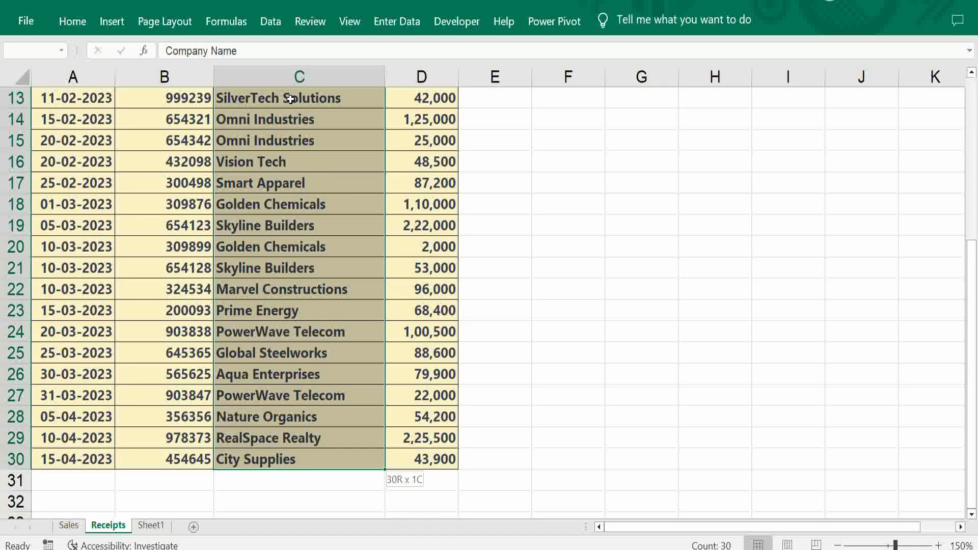
{"action": "key", "text": "ctrl+c"}
{"action": "left_click", "coordinate": [151, 525]}
{"action": "key", "text": "Down"}
{"action": "key", "text": "Down"}
{"action": "key", "text": "Down"}
{"action": "key", "text": "Down"}
{"action": "key", "text": "Down"}
{"action": "key", "text": "Down"}
{"action": "key", "text": "Down"}
{"action": "key", "text": "Down"}
{"action": "key", "text": "Down"}
{"action": "key", "text": "Down"}
{"action": "key", "text": "Down"}
{"action": "key", "text": "Down"}
{"action": "key", "text": "Down"}
{"action": "key", "text": "Down"}
{"action": "key", "text": "Down"}
{"action": "key", "text": "Down"}
{"action": "key", "text": "Down"}
{"action": "key", "text": "Down"}
{"action": "key", "text": "Down"}
{"action": "key", "text": "Down"}
{"action": "key", "text": "Down"}
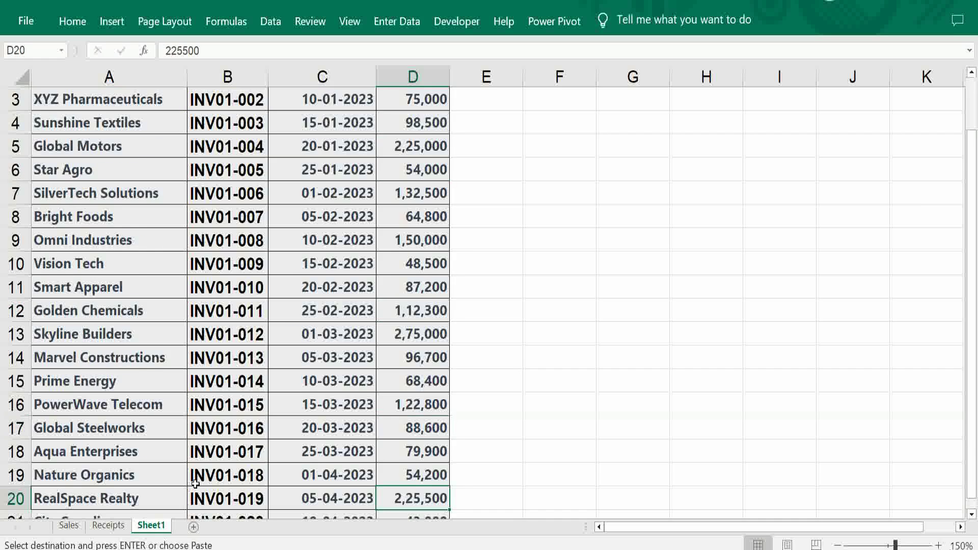
{"action": "key", "text": "Up"}
{"action": "key", "text": "Up"}
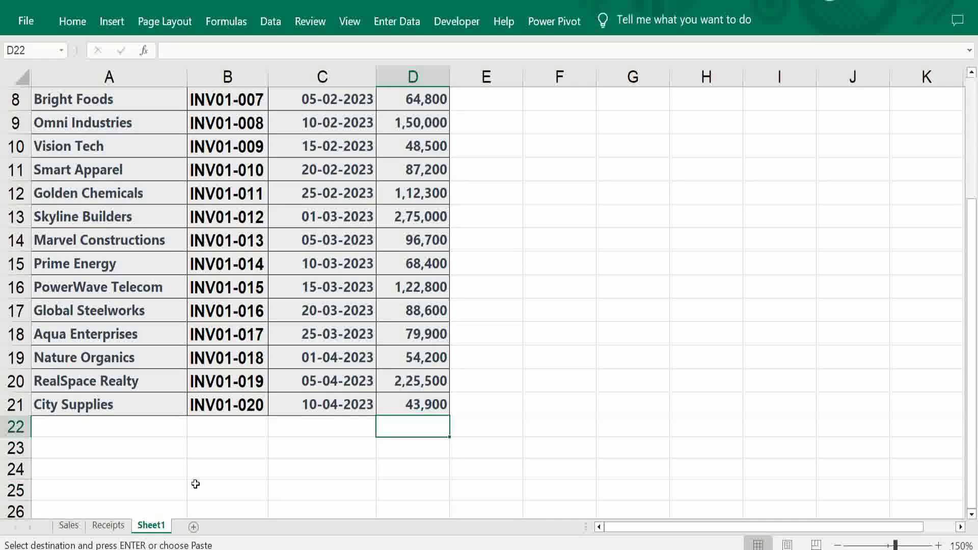
{"action": "key", "text": "Left"}
{"action": "key", "text": "Left"}
{"action": "key", "text": "Left"}
Insert two empty columns at column D, before Sales Rs
{"action": "key", "text": "ctrl+Home"}
{"action": "left_click", "coordinate": [398, 77]}
{"action": "right_click", "coordinate": [397, 81]}
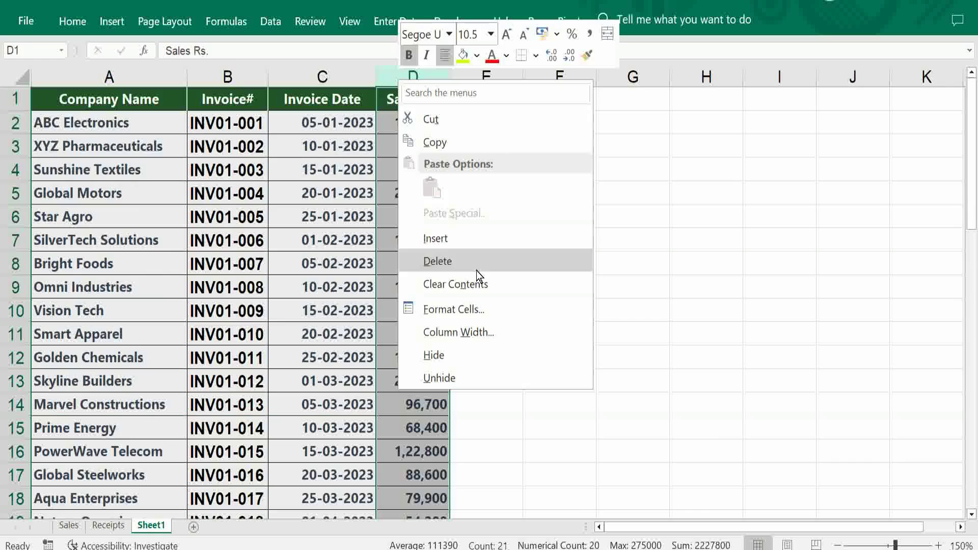
{"action": "left_click", "coordinate": [473, 240]}
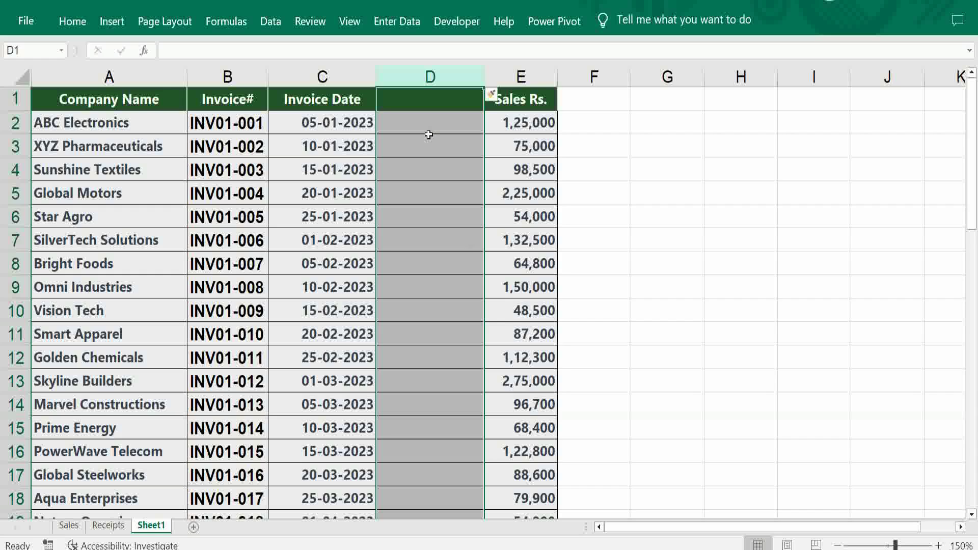
{"action": "right_click", "coordinate": [429, 77]}
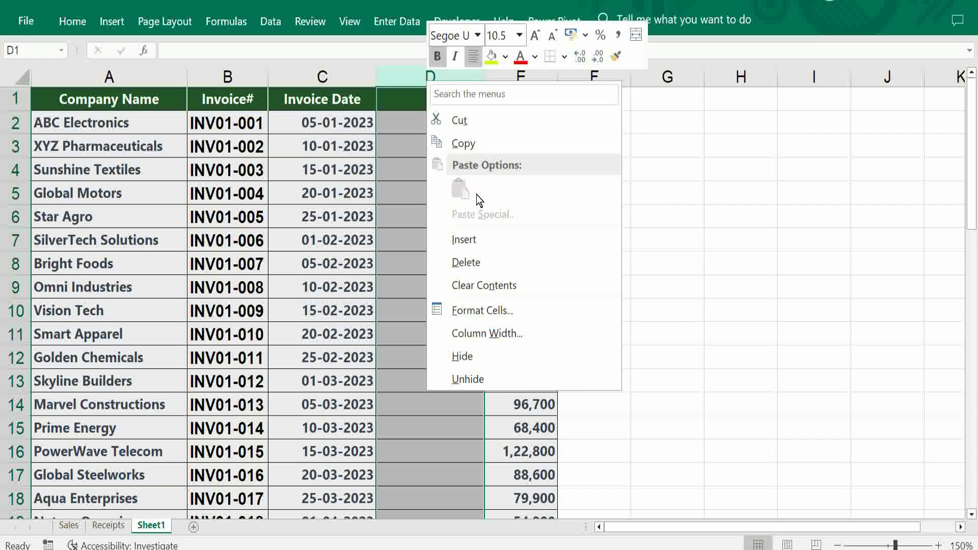
{"action": "left_click", "coordinate": [485, 232]}
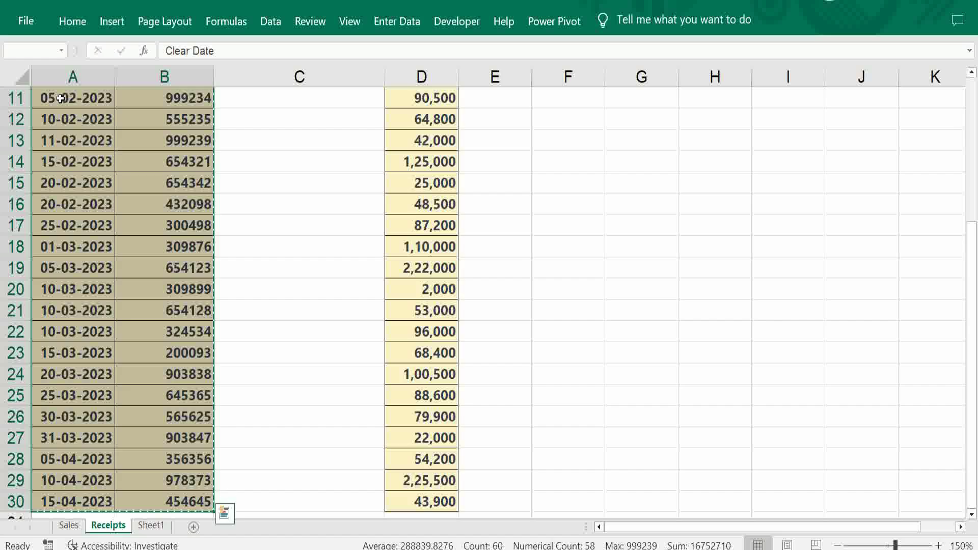
Paste the Receipts Clear Date and Chq Number columns into Sheet1 at D22
{"action": "key", "text": "ctrl+c"}
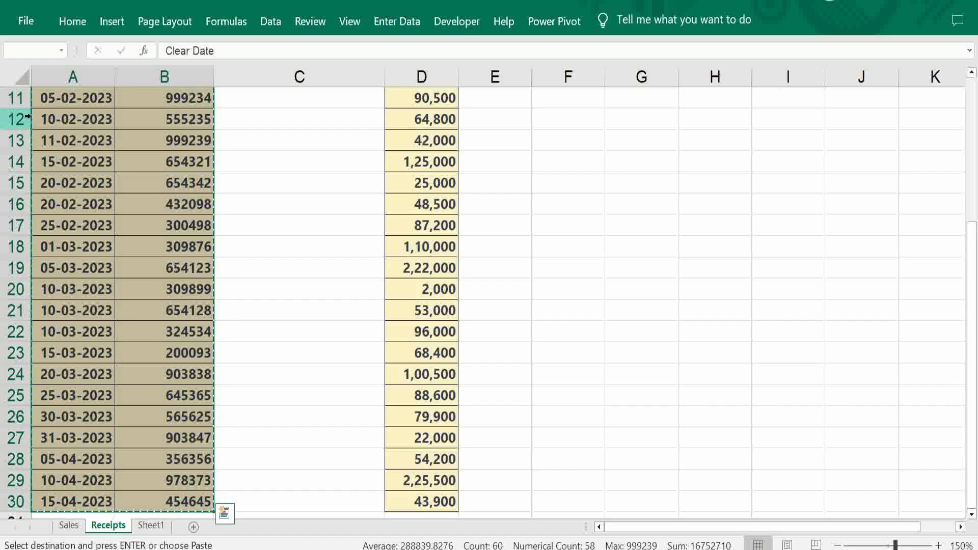
{"action": "left_click", "coordinate": [155, 526]}
{"action": "scroll", "coordinate": [416, 306], "scroll_direction": "down", "scroll_amount": 4}
{"action": "left_click", "coordinate": [415, 335]}
{"action": "key", "text": "ctrl+v"}
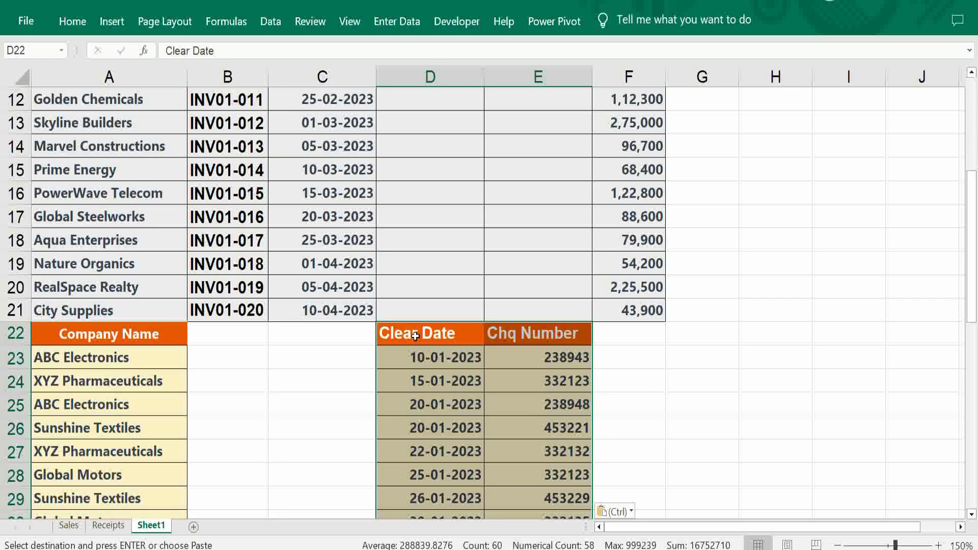
Copy the Receipts Amount column and paste it into Sheet1 at F22
{"action": "key", "text": "ctrl+Page_Up"}
{"action": "left_click", "coordinate": [434, 275]}
{"action": "key", "text": "Up"}
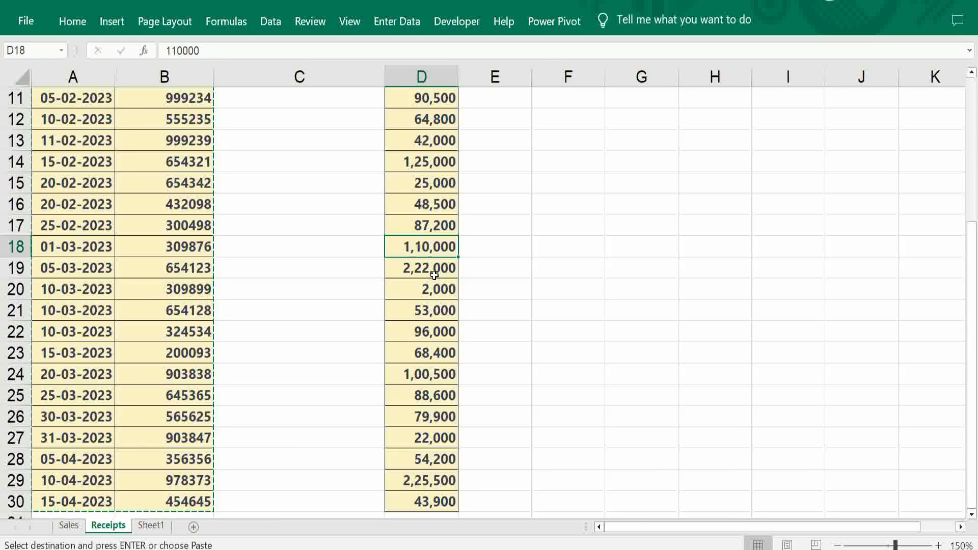
{"action": "key", "text": "Up"}
{"action": "key", "text": "Up"}
{"action": "key", "text": "Up"}
{"action": "key", "text": "Up"}
{"action": "key", "text": "Up"}
{"action": "key", "text": "Up"}
{"action": "key", "text": "Up"}
{"action": "key", "text": "Up"}
{"action": "key", "text": "Up"}
{"action": "key", "text": "Up"}
{"action": "key", "text": "Up"}
{"action": "key", "text": "Up"}
{"action": "key", "text": "Up"}
{"action": "key", "text": "Up"}
{"action": "key", "text": "Up"}
{"action": "key", "text": "Up"}
{"action": "key", "text": "Up"}
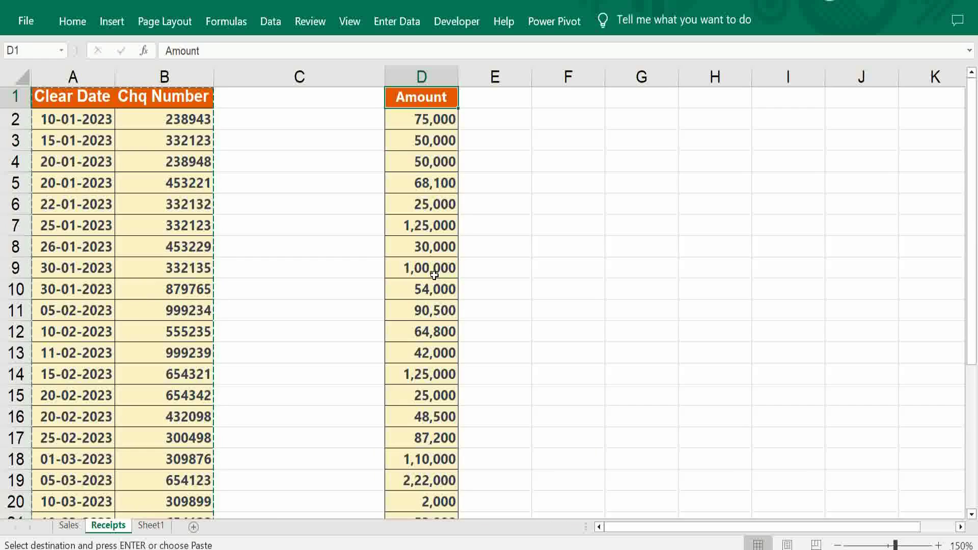
{"action": "key", "text": "ctrl+shift+Down"}
{"action": "key", "text": "ctrl+c"}
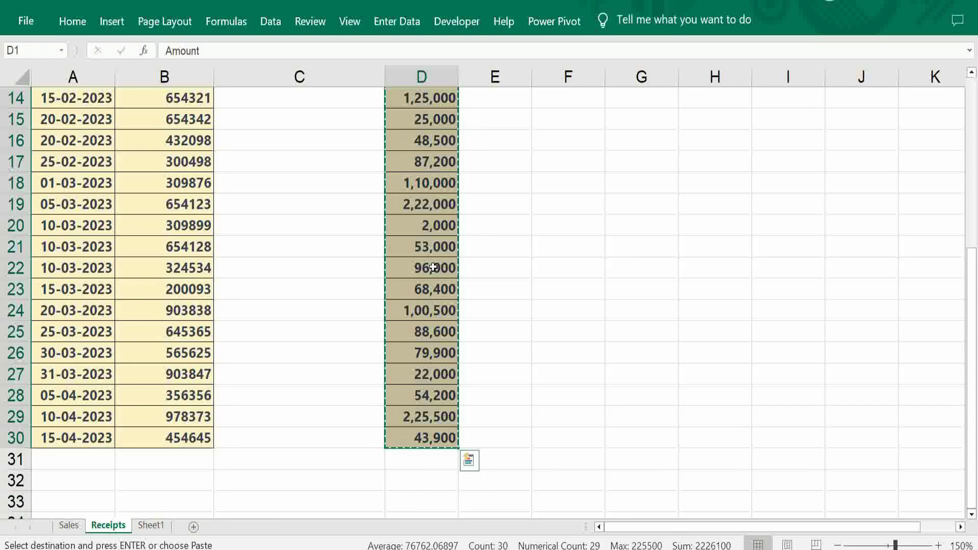
{"action": "left_click", "coordinate": [154, 528]}
{"action": "left_click", "coordinate": [636, 339]}
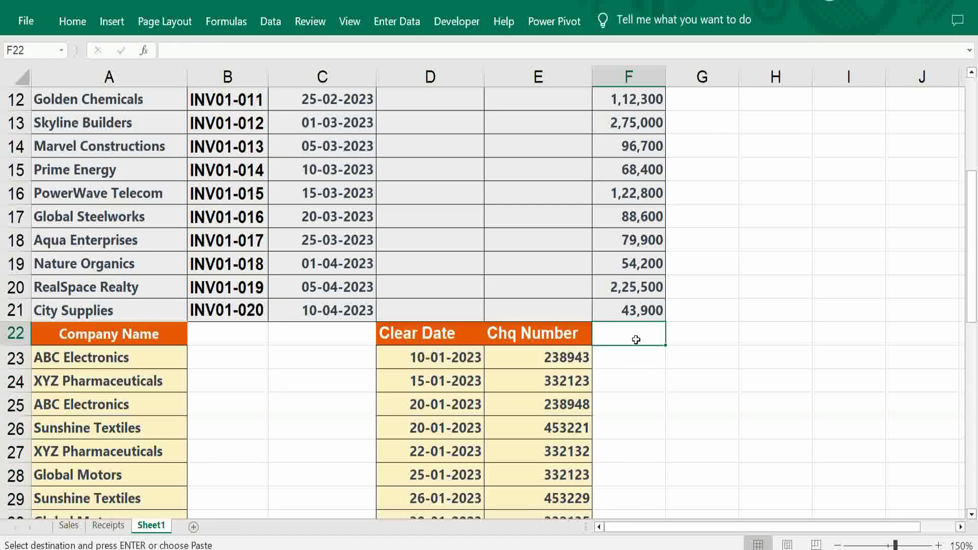
{"action": "key", "text": "ctrl+v"}
Copy the Clear Date and Chq Number headers from D22:E22
{"action": "left_click_drag", "start_coordinate": [420, 336], "coordinate": [535, 336]}
{"action": "key", "text": "ctrl+c"}
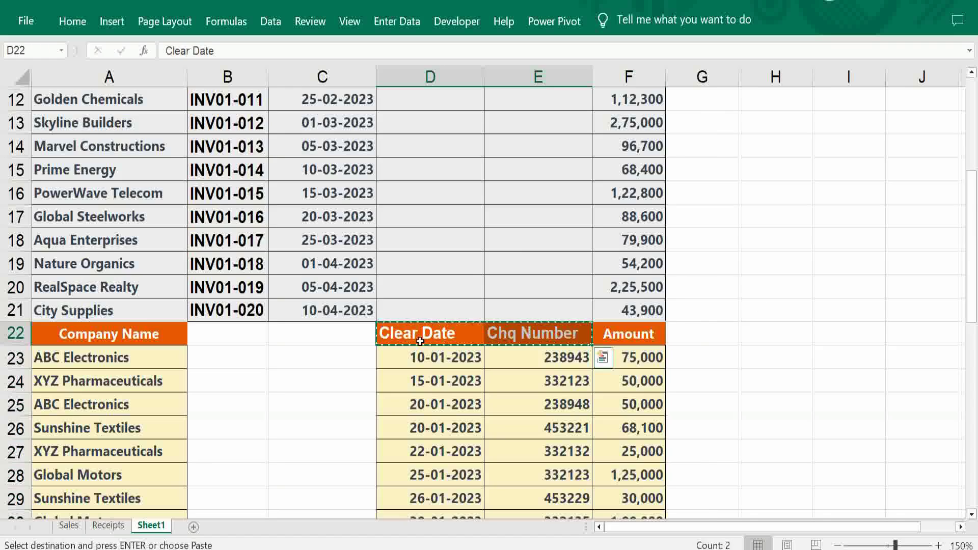
{"action": "key", "text": "Up"}
{"action": "key", "text": "Up"}
{"action": "key", "text": "Up"}
{"action": "key", "text": "Up"}
{"action": "key", "text": "Up"}
{"action": "key", "text": "Up"}
{"action": "key", "text": "Up"}
{"action": "key", "text": "Up"}
{"action": "key", "text": "Up"}
{"action": "key", "text": "ctrl+Up"}
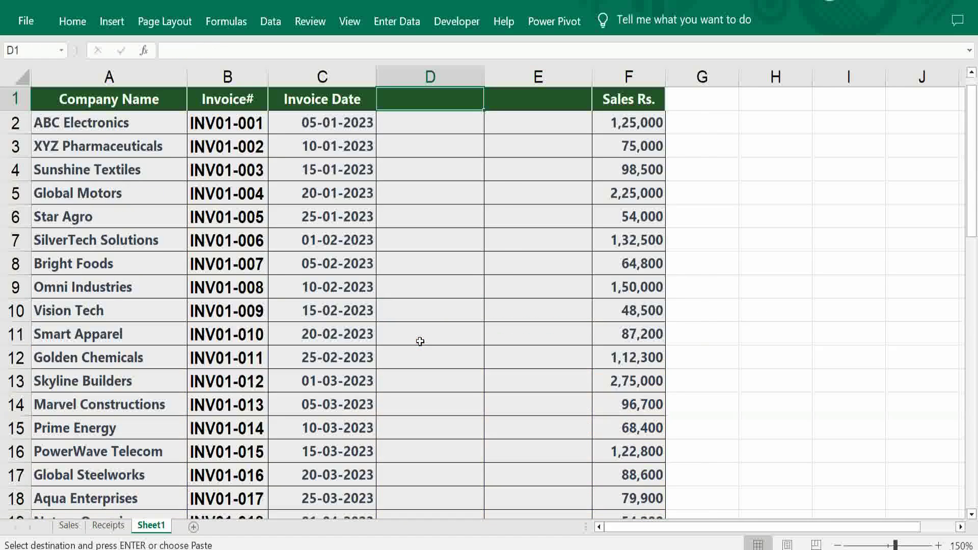
Paste the Clear Date and Chq Number headers into D1:E1
{"action": "key", "text": "ctrl+v"}
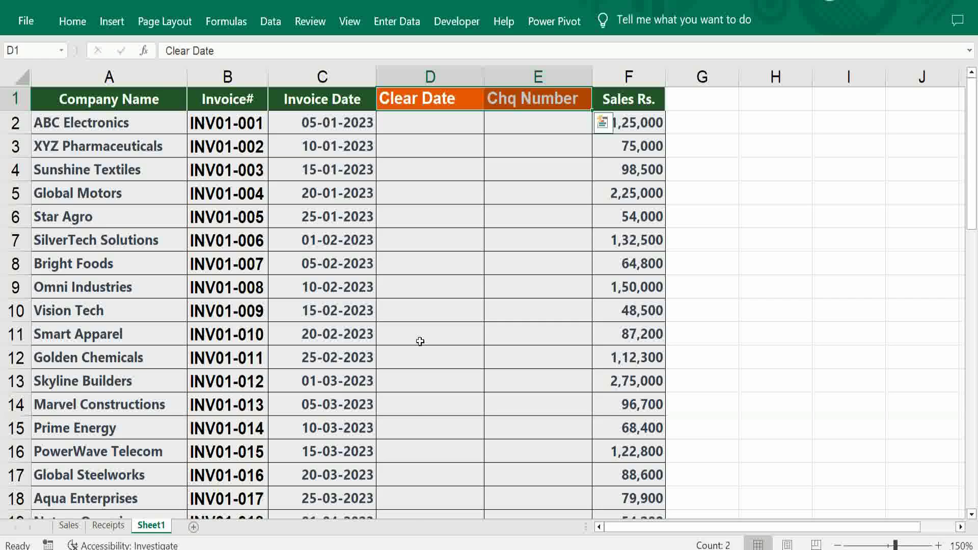
{"action": "key", "text": "Right"}
{"action": "key", "text": "ctrl+Down"}
{"action": "key", "text": "Down"}
Delete row 22, the receipts block's leftover header row
{"action": "key", "text": "Up"}
{"action": "key", "text": "Up"}
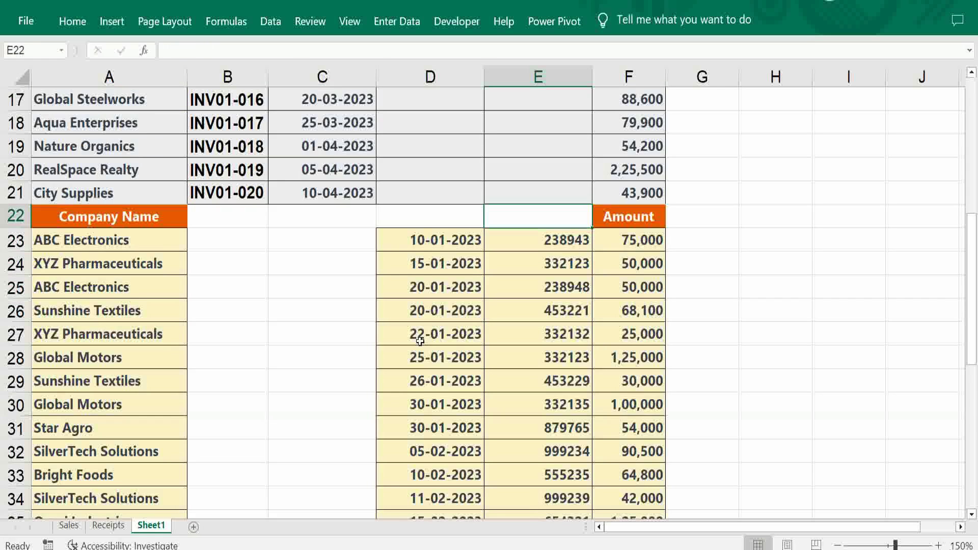
{"action": "key", "text": "Left"}
{"action": "key", "text": "Left"}
{"action": "key", "text": "Left"}
{"action": "key", "text": "Left"}
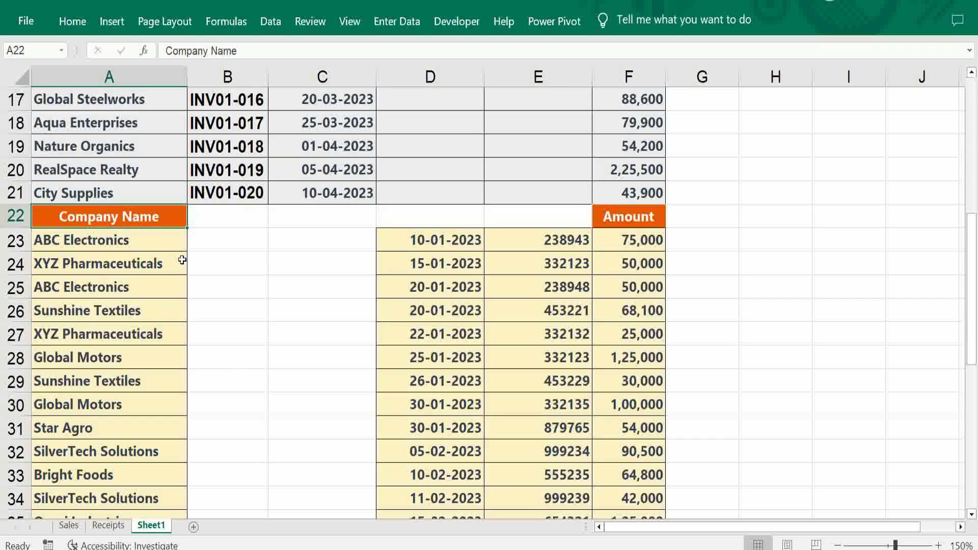
{"action": "left_click", "coordinate": [20, 216]}
{"action": "right_click", "coordinate": [19, 216]}
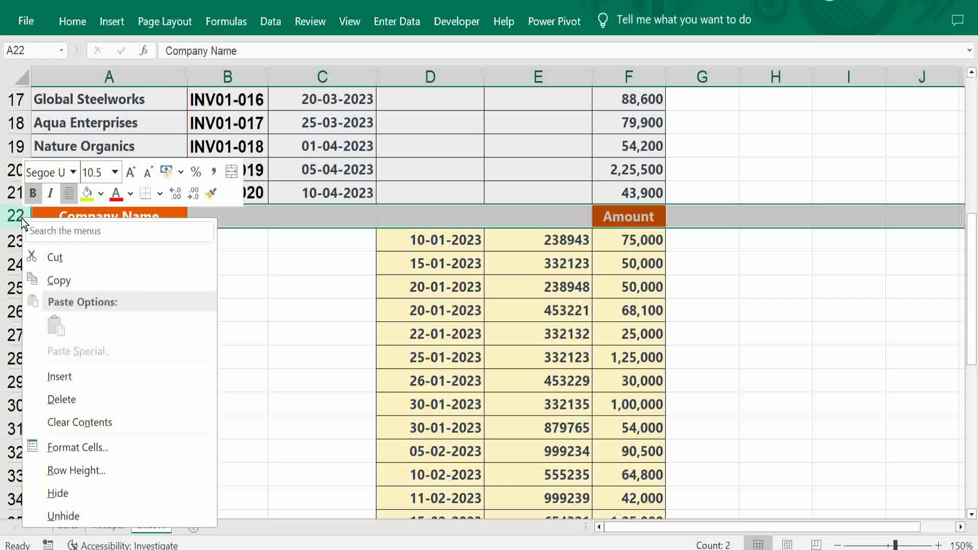
{"action": "left_click", "coordinate": [86, 396]}
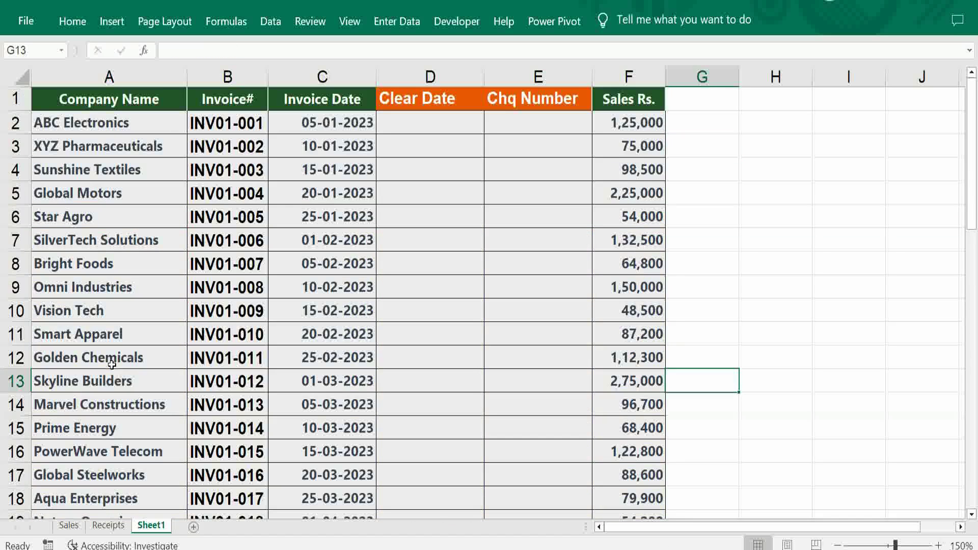
Enter =F22*-1 in G22 and fill it down to row 50
{"action": "key", "text": "Down"}
{"action": "key", "text": "Down"}
{"action": "key", "text": "Down"}
{"action": "key", "text": "Down"}
{"action": "key", "text": "Down"}
{"action": "key", "text": "Down"}
{"action": "key", "text": "Down"}
{"action": "key", "text": "Down"}
{"action": "key", "text": "Down"}
{"action": "key", "text": "Down"}
{"action": "key", "text": "Down"}
{"action": "key", "text": "Up"}
{"action": "key", "text": "Up"}
{"action": "key", "text": "Up"}
{"action": "key", "text": "Up"}
{"action": "key", "text": "Up"}
{"action": "key", "text": "Up"}
{"action": "key", "text": "Up"}
{"action": "key", "text": "Up"}
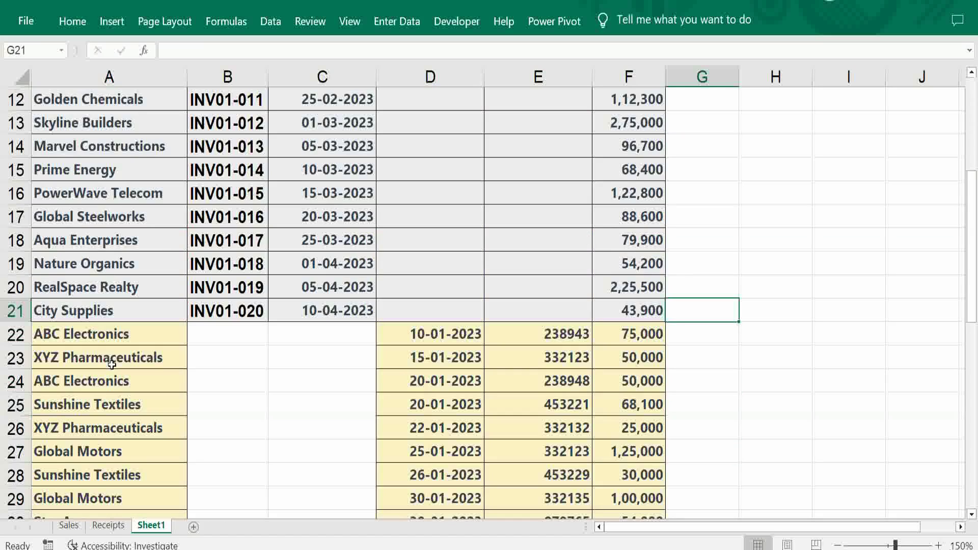
{"action": "key", "text": "Down"}
{"action": "type", "text": "="}
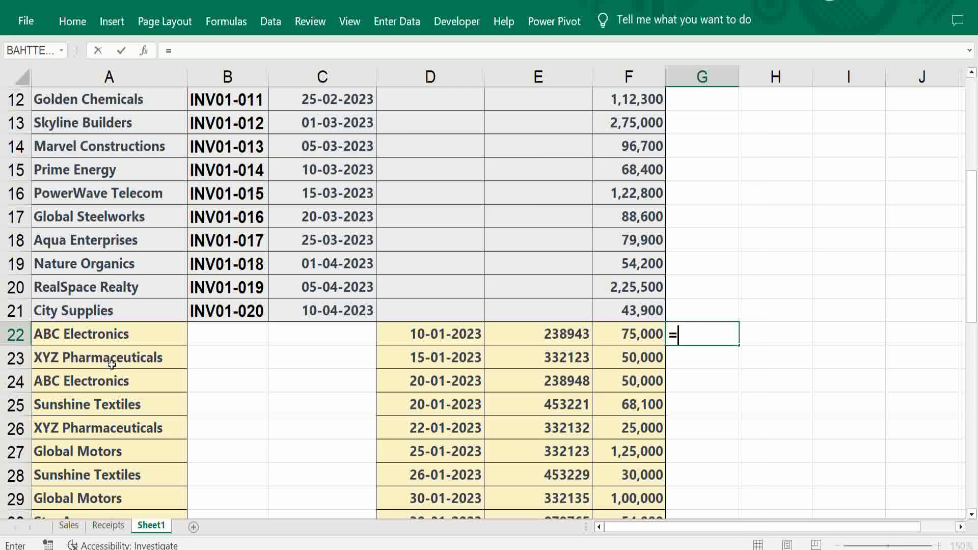
{"action": "key", "text": "Left"}
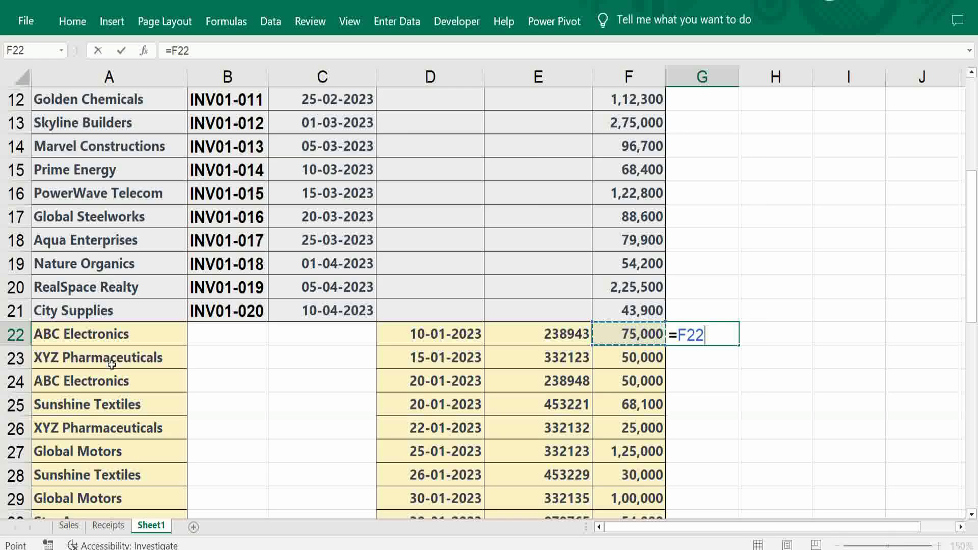
{"action": "type", "text": "*-1"}
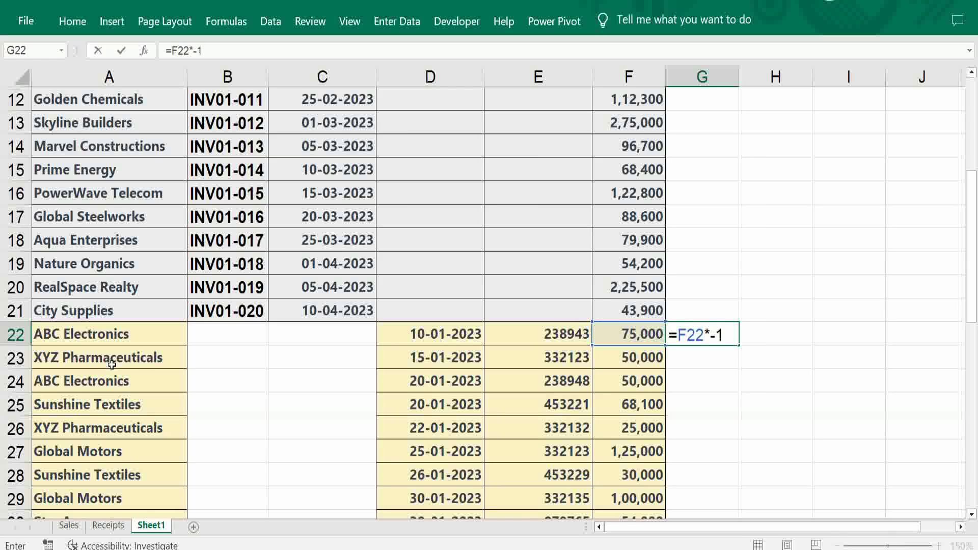
{"action": "key", "text": "Tab"}
{"action": "key", "text": "Left"}
{"action": "double_click", "coordinate": [739, 345]}
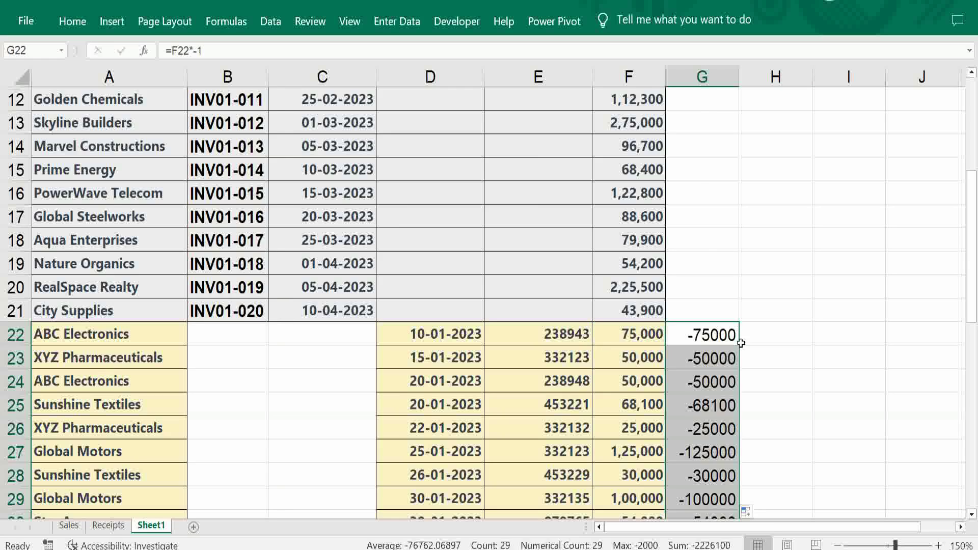
Convert the G22:G50 formulas into plain negative values with Paste Values
{"action": "key", "text": "ctrl+c"}
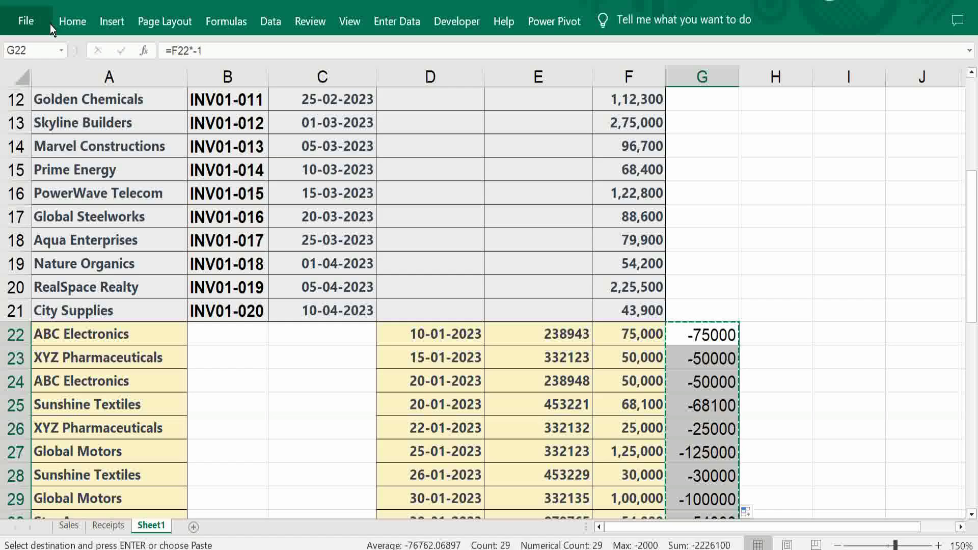
{"action": "left_click", "coordinate": [71, 22]}
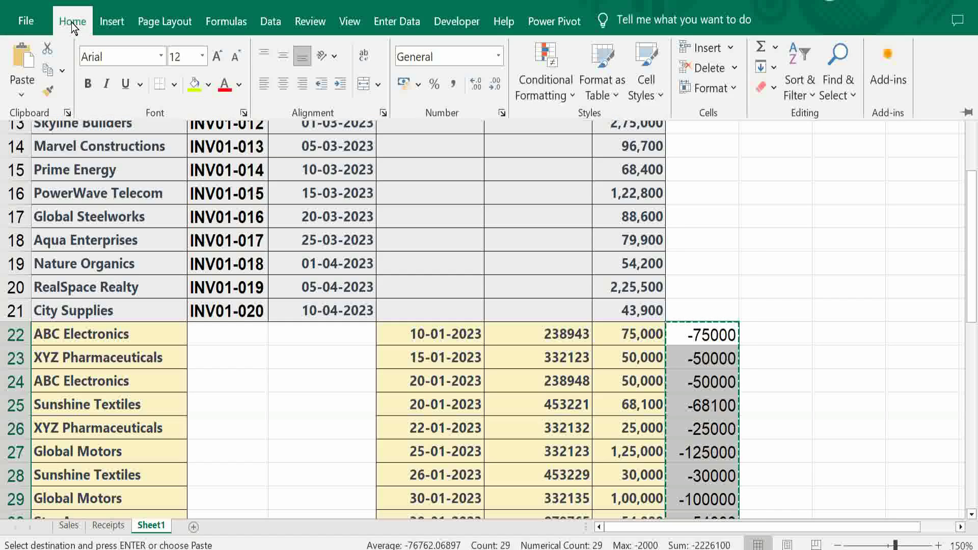
{"action": "left_click", "coordinate": [23, 93]}
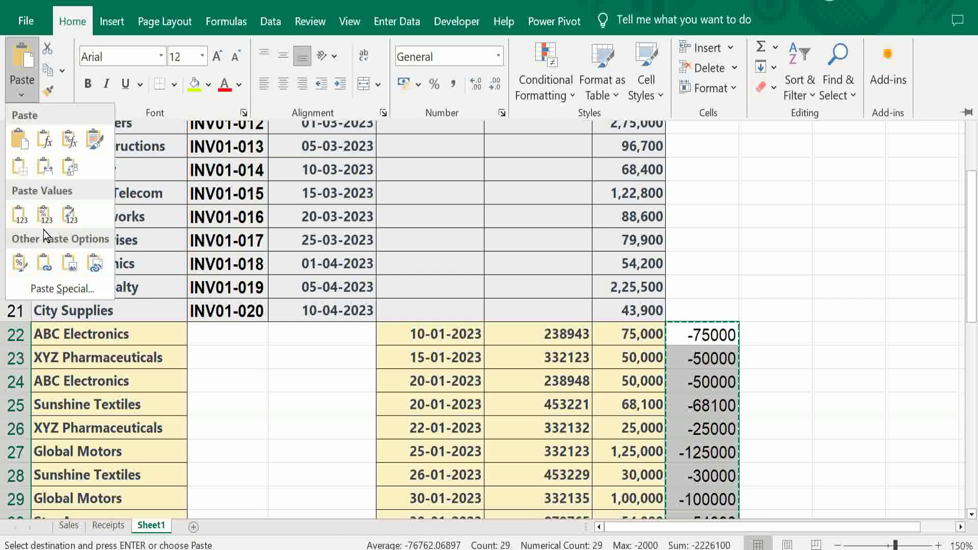
{"action": "left_click", "coordinate": [45, 217]}
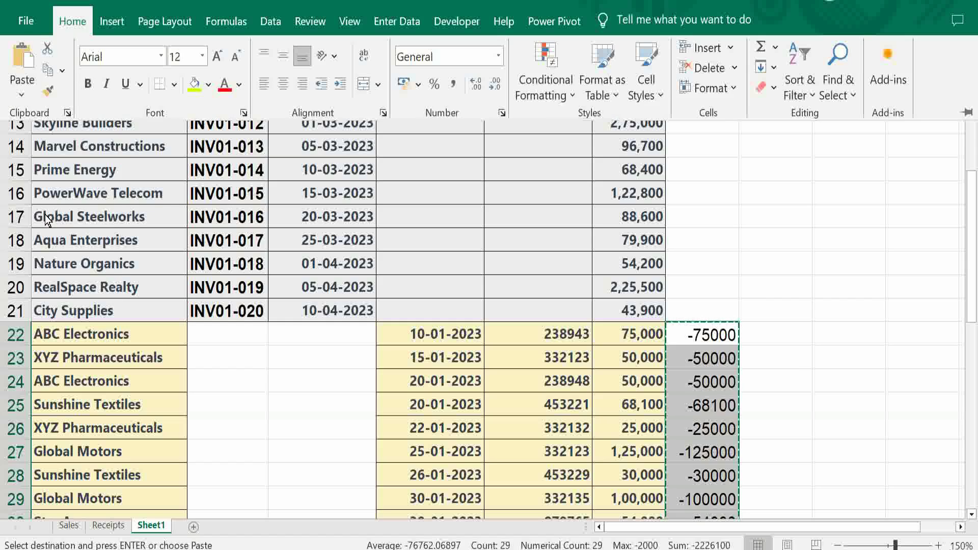
{"action": "key", "text": "Escape"}
Move the negative values from G22:G50 over the receipt amounts in F22
{"action": "key", "text": "shift+Down"}
{"action": "key", "text": "shift+Down"}
{"action": "key", "text": "shift+Down"}
{"action": "key", "text": "shift+Down"}
{"action": "key", "text": "shift+Down"}
{"action": "key", "text": "shift+Down"}
{"action": "key", "text": "shift+Down"}
{"action": "key", "text": "shift+Down"}
{"action": "key", "text": "shift+Down"}
{"action": "key", "text": "shift+Down"}
{"action": "key", "text": "shift+Down"}
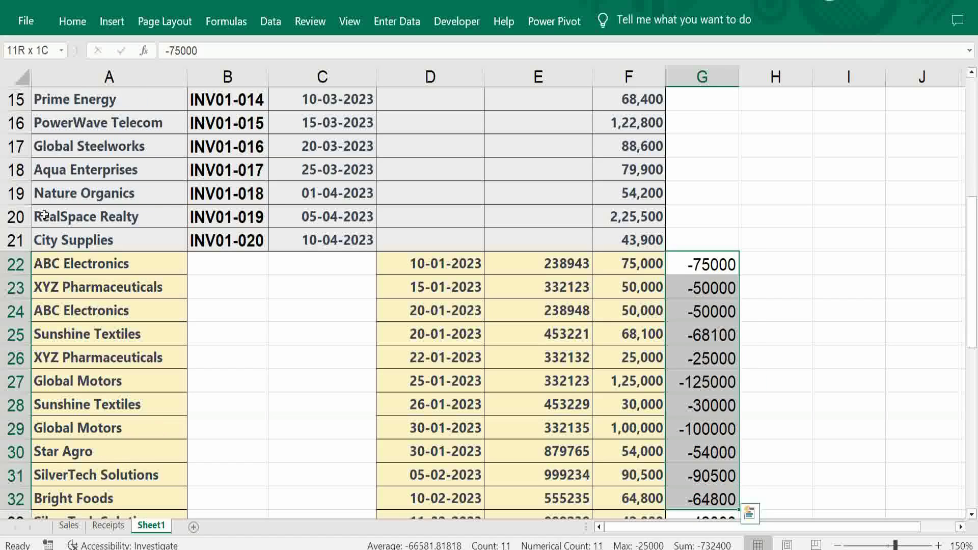
{"action": "key", "text": "ctrl+shift+Down"}
{"action": "key", "text": "ctrl+x"}
{"action": "key", "text": "Left"}
{"action": "key", "text": "ctrl+v"}
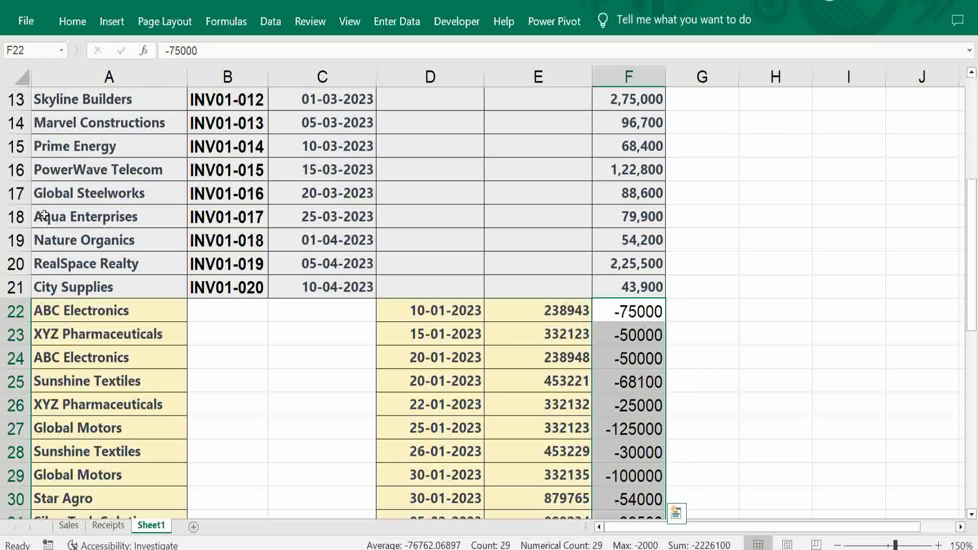
{"action": "key", "text": "Left"}
{"action": "key", "text": "Left"}
{"action": "key", "text": "Left"}
{"action": "key", "text": "Left"}
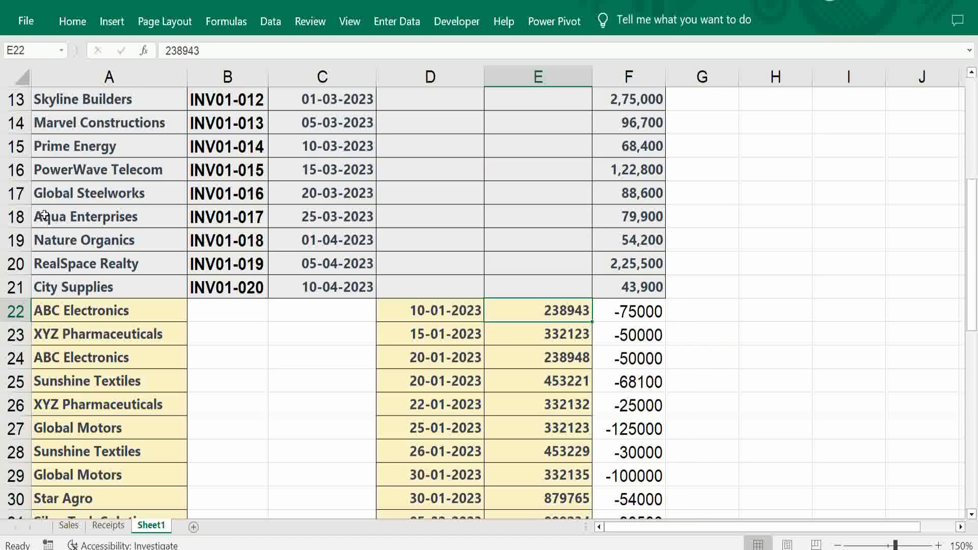
{"action": "key", "text": "Up"}
{"action": "key", "text": "Up"}
{"action": "key", "text": "Up"}
{"action": "key", "text": "Up"}
{"action": "key", "text": "Up"}
{"action": "key", "text": "Up"}
{"action": "key", "text": "Up"}
{"action": "key", "text": "Up"}
{"action": "key", "text": "Up"}
{"action": "key", "text": "Up"}
{"action": "key", "text": "Up"}
{"action": "key", "text": "Up"}
{"action": "key", "text": "Up"}
{"action": "key", "text": "Up"}
{"action": "key", "text": "Up"}
{"action": "key", "text": "Up"}
{"action": "key", "text": "Up"}
{"action": "key", "text": "Up"}
{"action": "key", "text": "Up"}
{"action": "key", "text": "Up"}
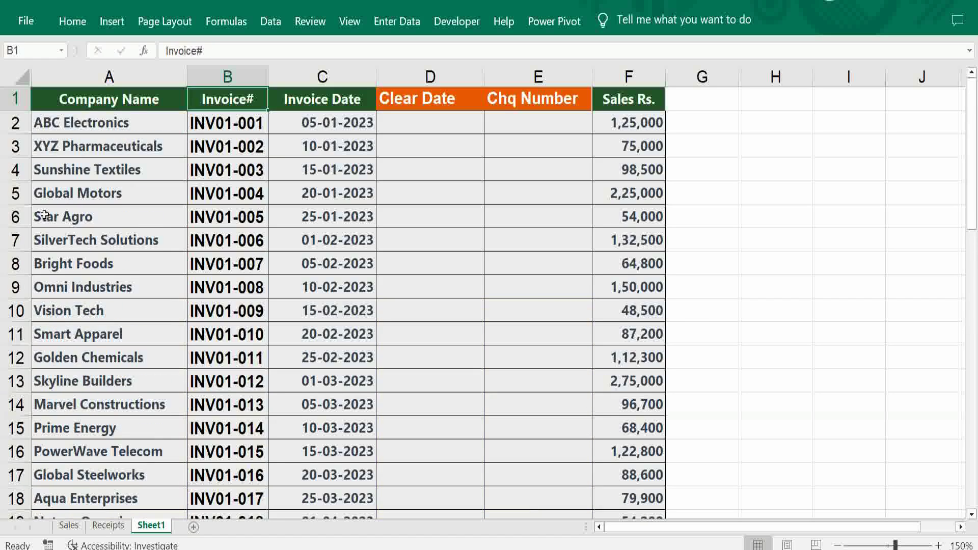
Insert a PivotTable from range Sheet1!$A$1:$F$50 on a new worksheet
{"action": "left_click", "coordinate": [111, 23]}
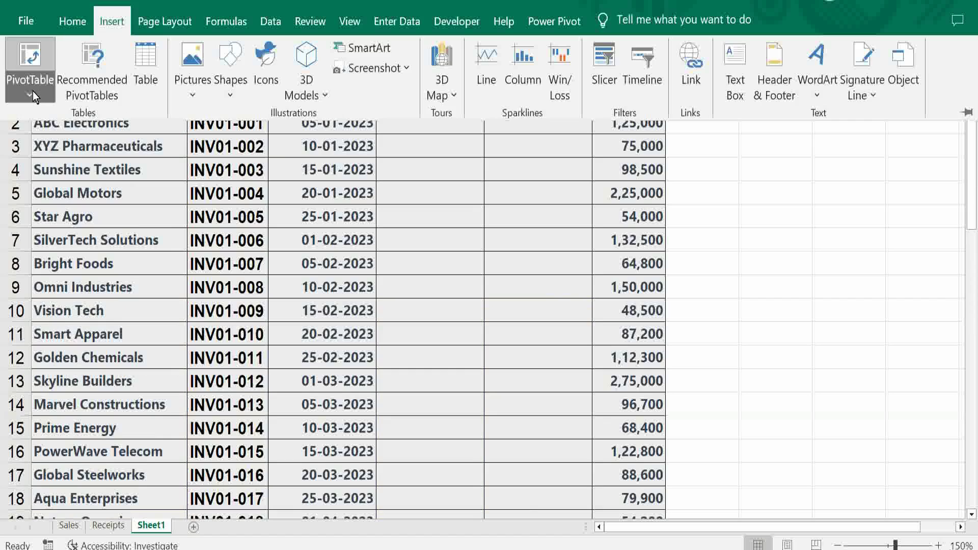
{"action": "left_click", "coordinate": [32, 91]}
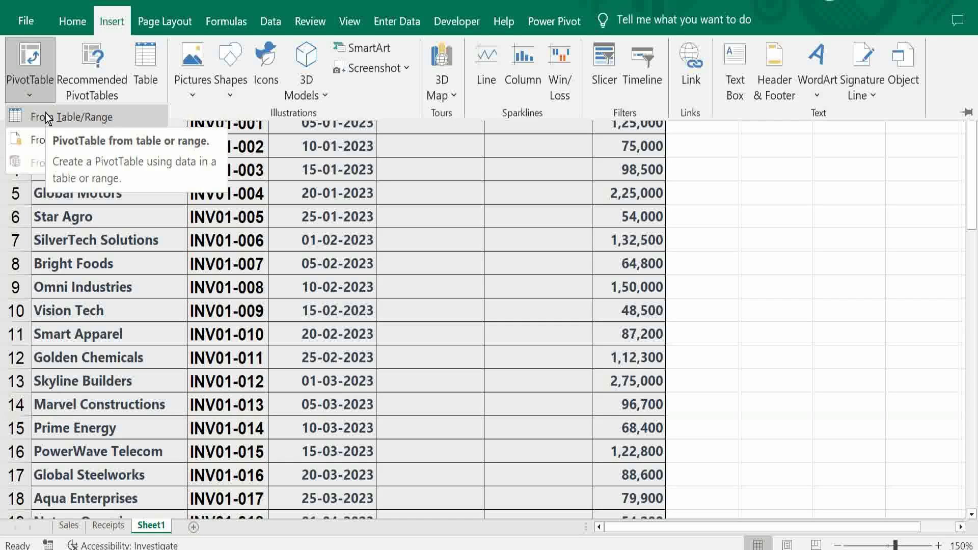
{"action": "left_click", "coordinate": [45, 114]}
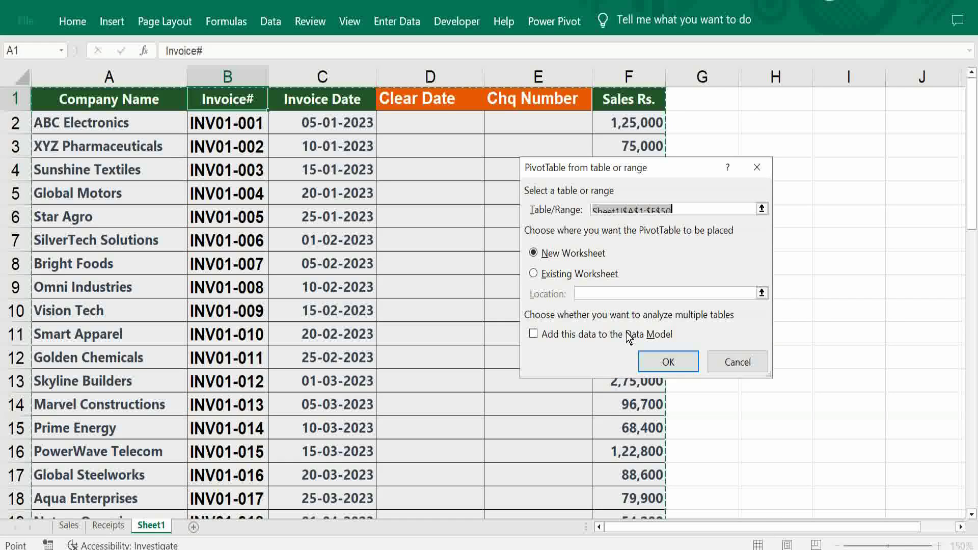
{"action": "left_click", "coordinate": [673, 362]}
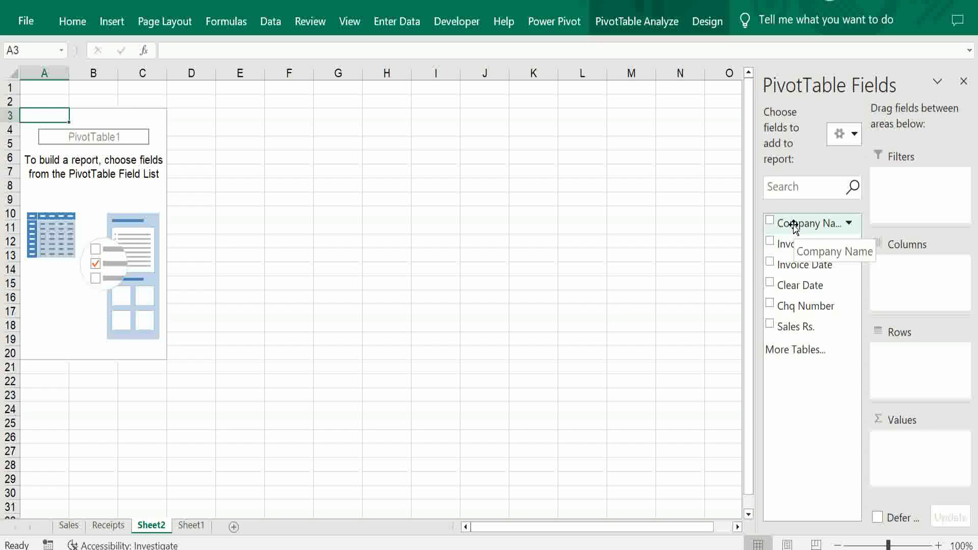
Put Company Name in Rows and Sum of Sales Rs. in Values
{"action": "left_click_drag", "start_coordinate": [801, 225], "coordinate": [897, 350]}
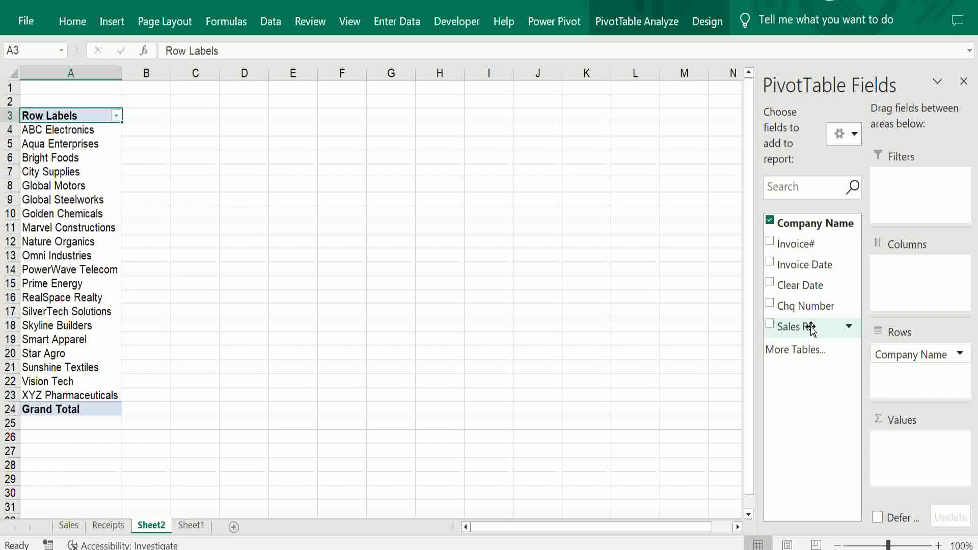
{"action": "left_click_drag", "start_coordinate": [808, 330], "coordinate": [907, 454]}
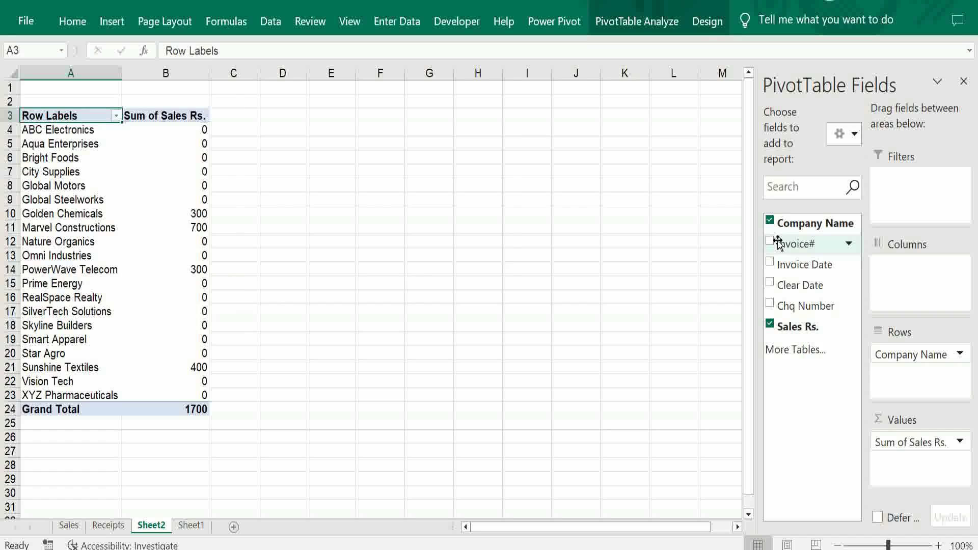
Add Invoice# to the Rows area beneath Company Name
{"action": "left_click_drag", "start_coordinate": [789, 243], "coordinate": [887, 362]}
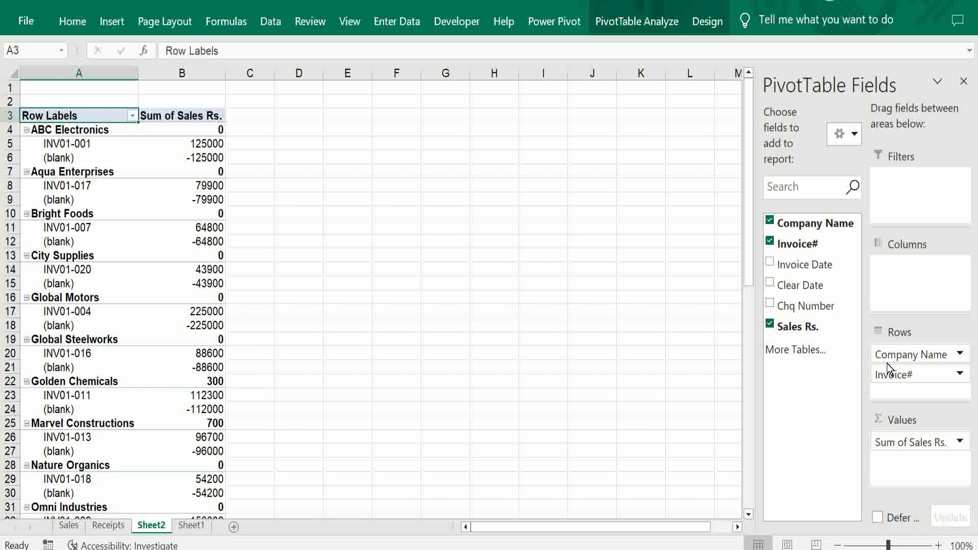